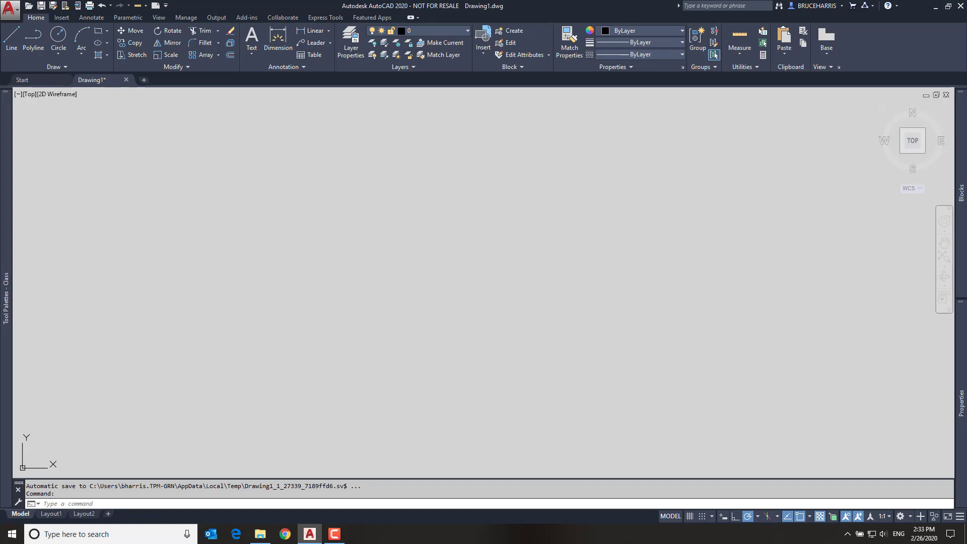
Step: From Annotate > Link Data, create a new Excel data link named 'Test'
{"action": "left_click", "coordinate": [93, 18]}
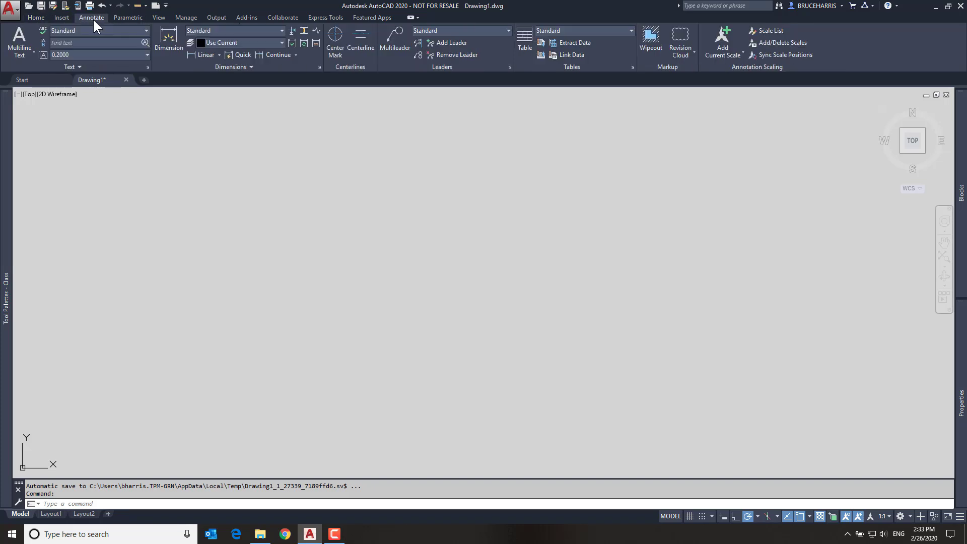
{"action": "left_click", "coordinate": [574, 55]}
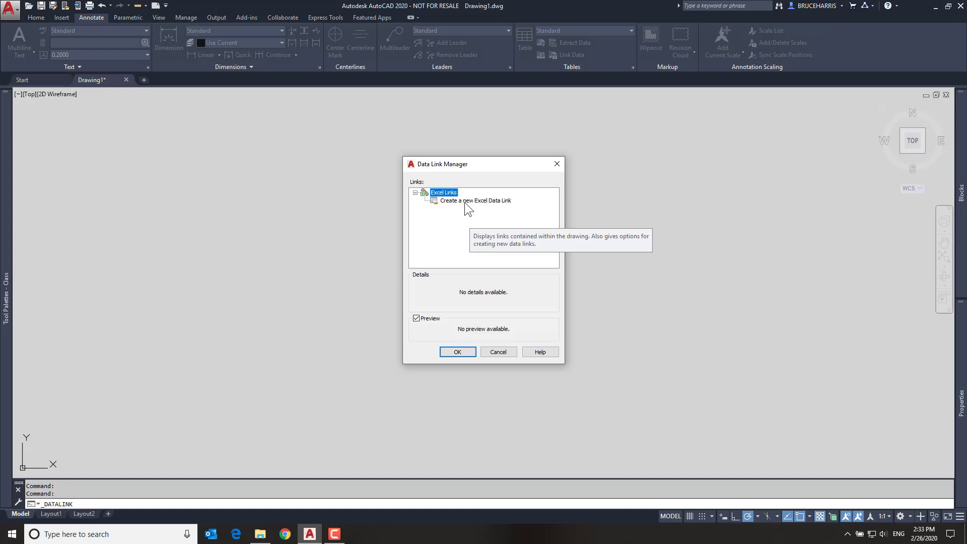
{"action": "left_click", "coordinate": [465, 201]}
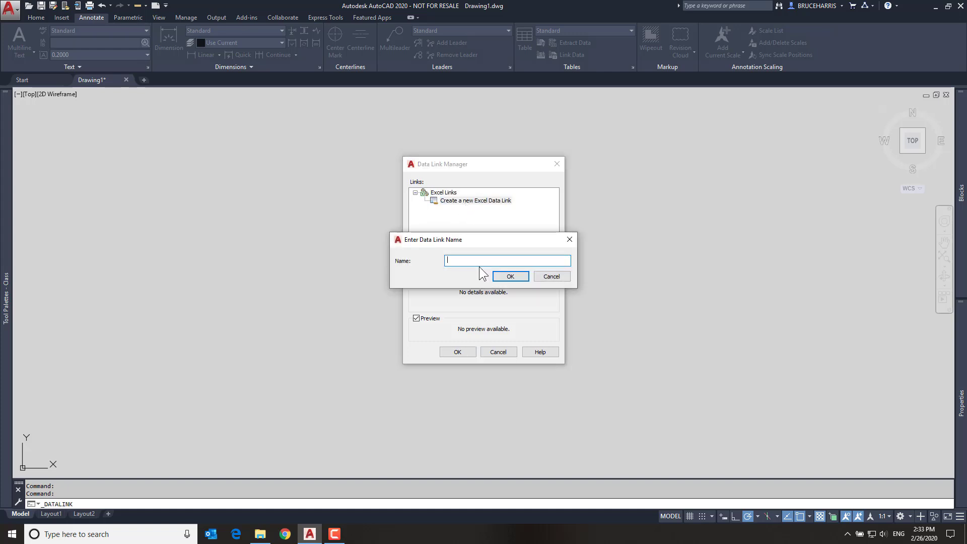
{"action": "type", "text": "Test"}
{"action": "left_click", "coordinate": [504, 275]}
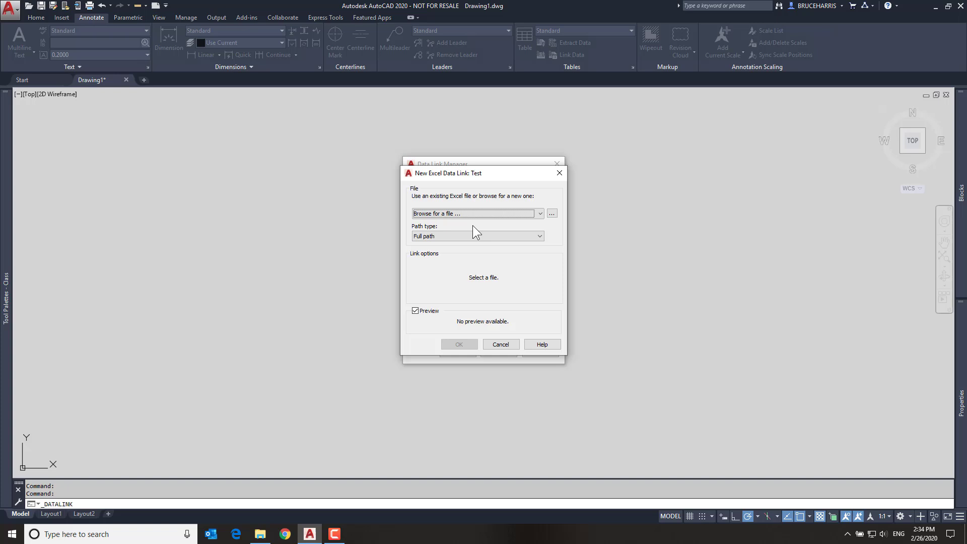
Step: Browse Data Drive (D:) > Camtasia Studio > data-link tutorial folder and select Door Schedule.xls
{"action": "left_click", "coordinate": [551, 213]}
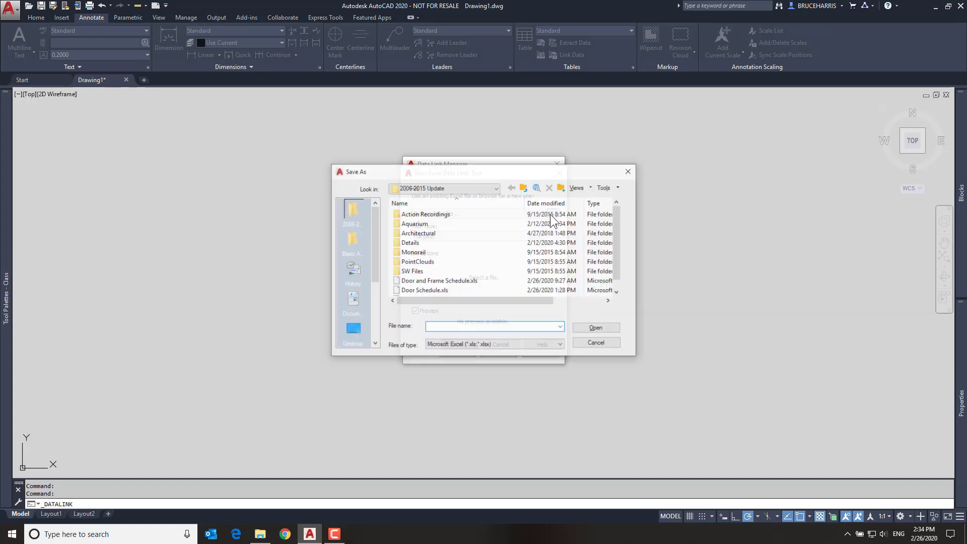
{"action": "left_click", "coordinate": [448, 187]}
{"action": "left_click", "coordinate": [427, 230]}
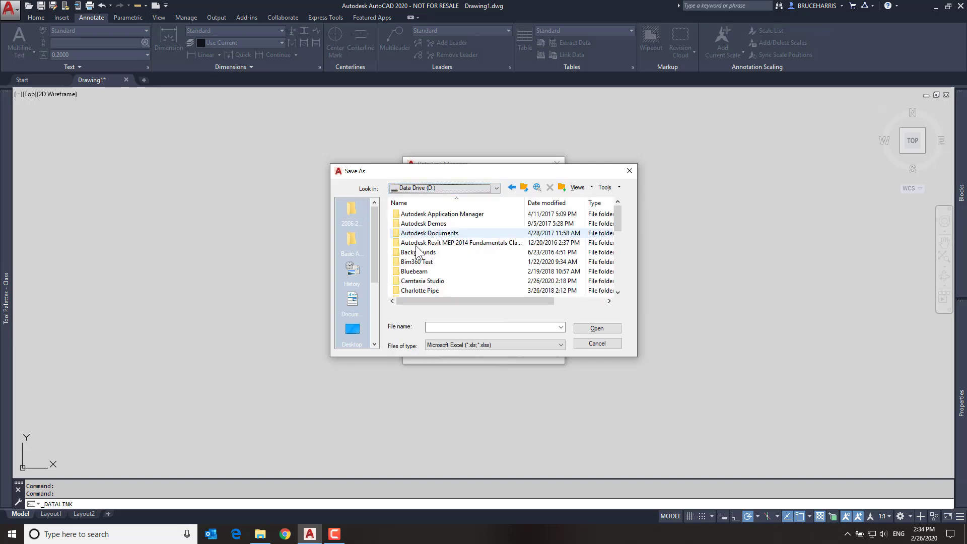
{"action": "double_click", "coordinate": [420, 282]}
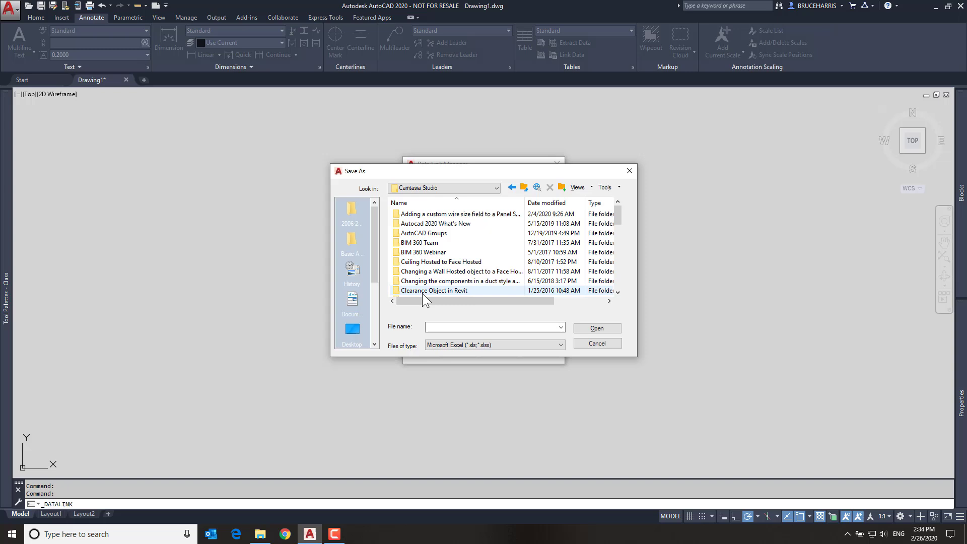
{"action": "scroll", "coordinate": [422, 260], "scroll_direction": "down", "scroll_amount": 3}
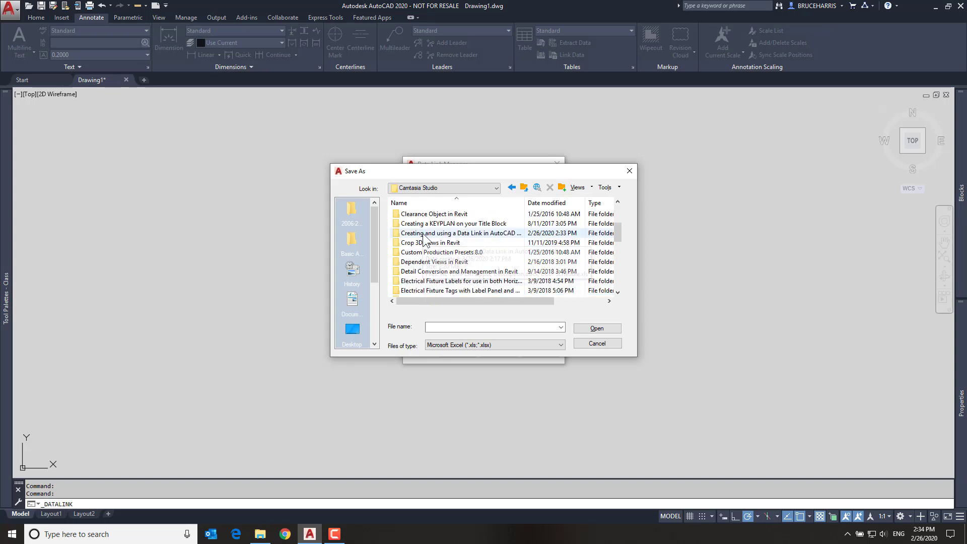
{"action": "double_click", "coordinate": [424, 234]}
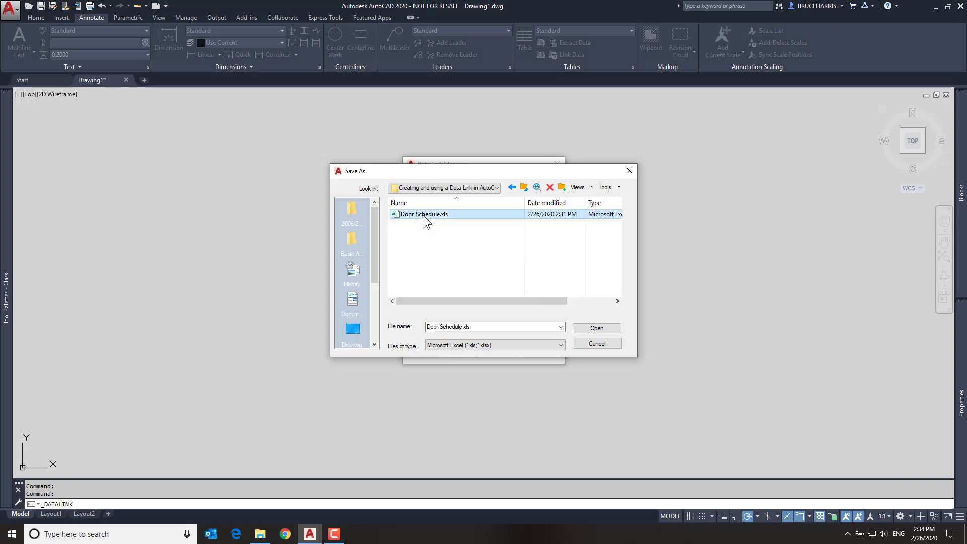
{"action": "double_click", "coordinate": [423, 216]}
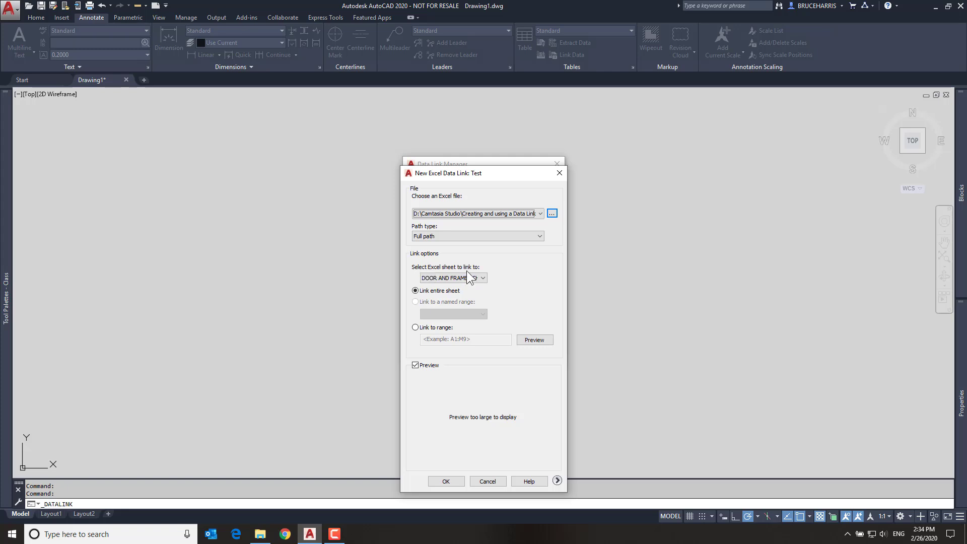
Step: Link the entire DOOR AND FRAME SCHEDULE sheet, then confirm and close the Data Link Manager
{"action": "left_click", "coordinate": [483, 278]}
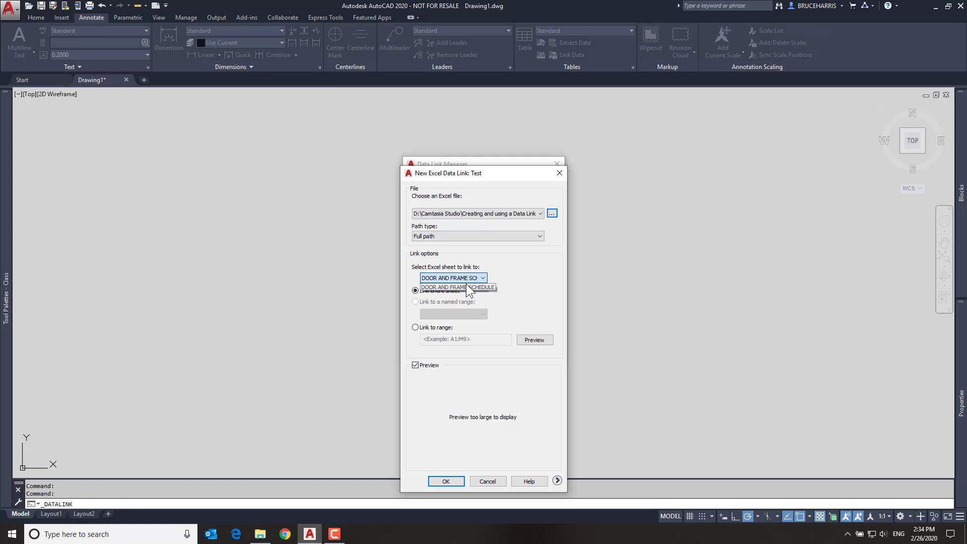
{"action": "left_click", "coordinate": [502, 270]}
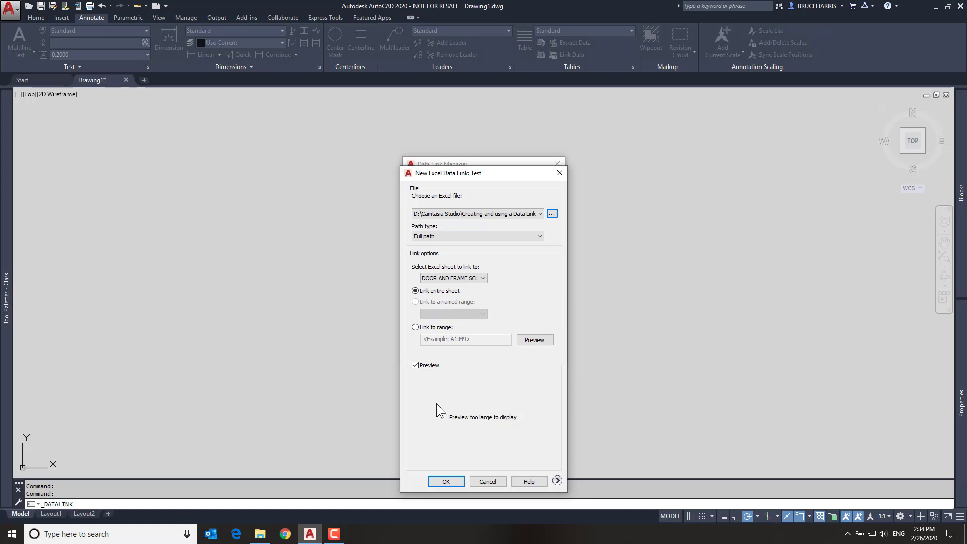
{"action": "left_click", "coordinate": [446, 482]}
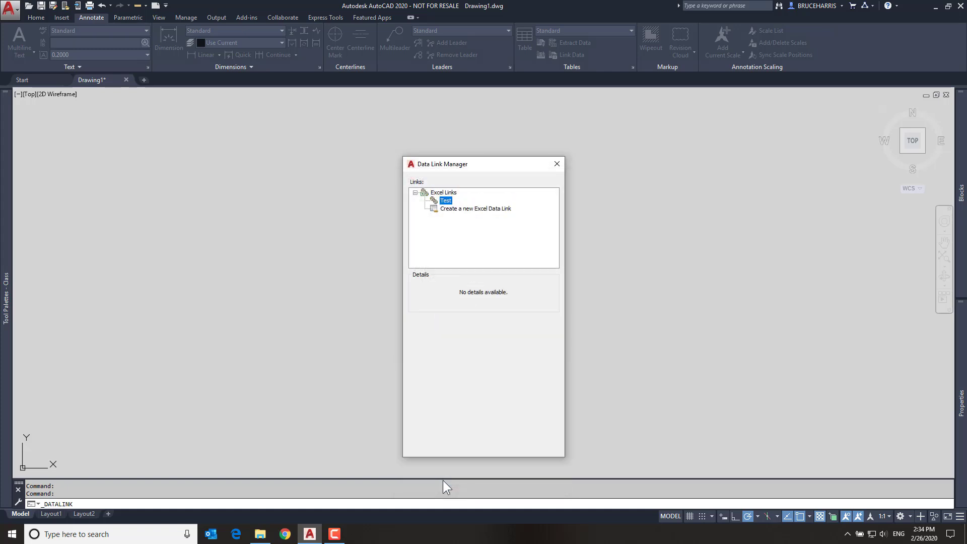
{"action": "left_click", "coordinate": [445, 201]}
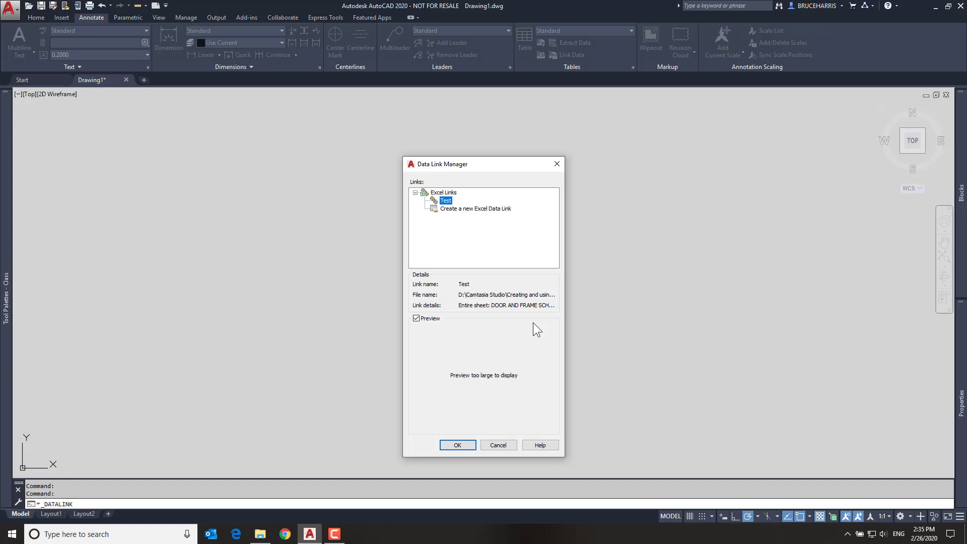
{"action": "left_click", "coordinate": [456, 446]}
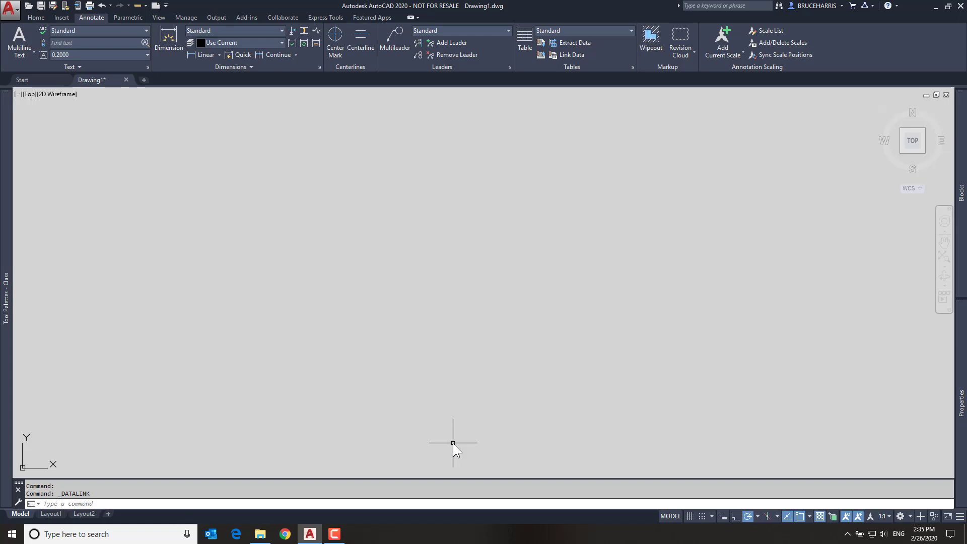
Step: Insert a new table whose source is the Test data link and accept the settings
{"action": "left_click", "coordinate": [525, 40]}
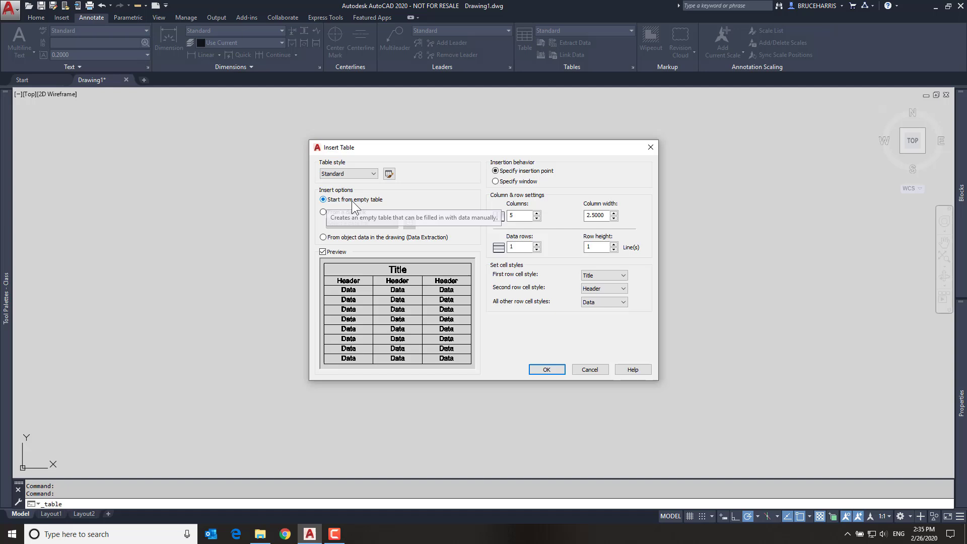
{"action": "left_click", "coordinate": [323, 212]}
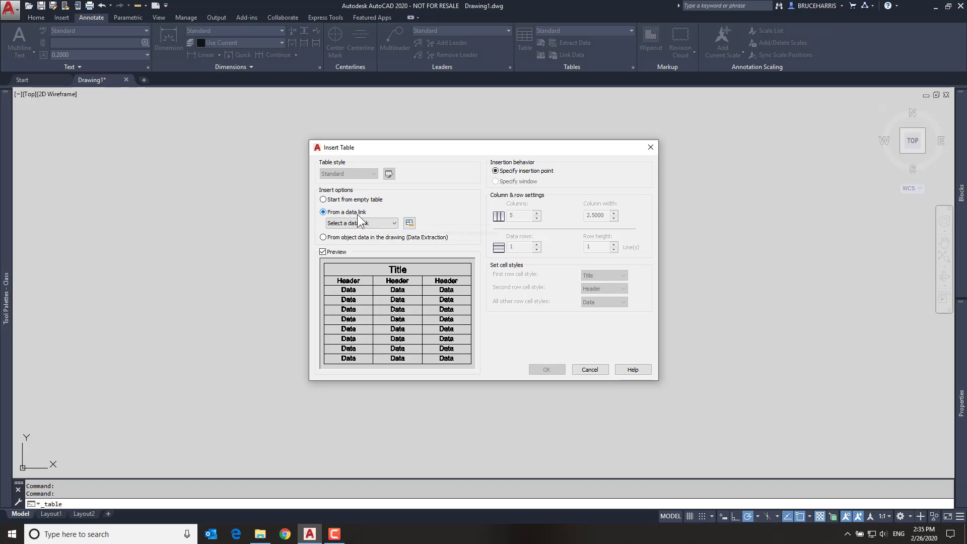
{"action": "left_click", "coordinate": [394, 223]}
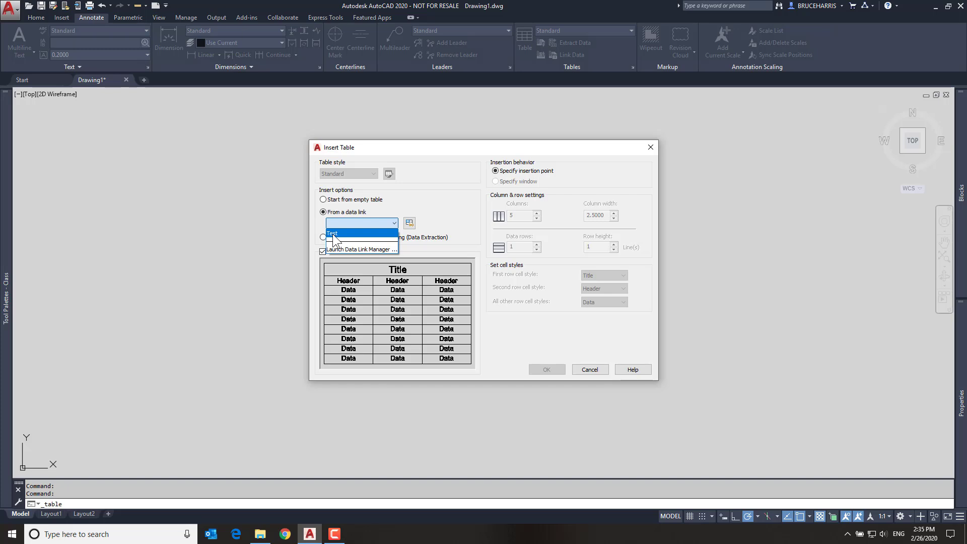
{"action": "left_click", "coordinate": [415, 203]}
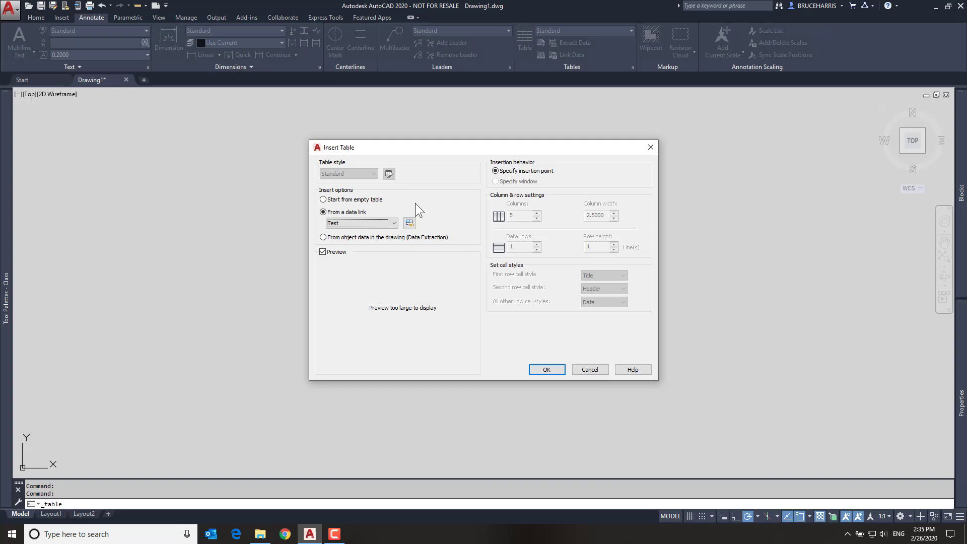
{"action": "left_click", "coordinate": [543, 371]}
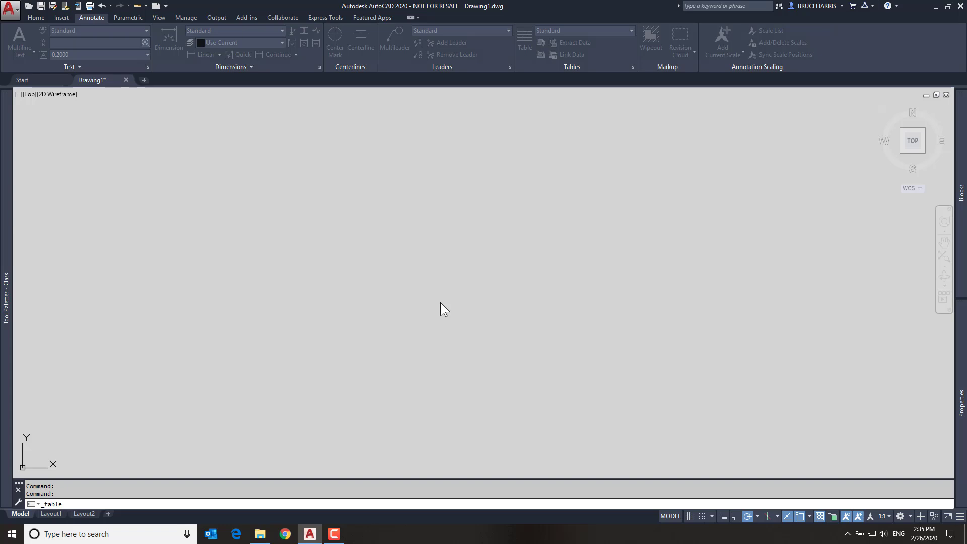
Step: Place the linked table in the drawing, then zoom and pan to review its columns
{"action": "key", "text": "Return"}
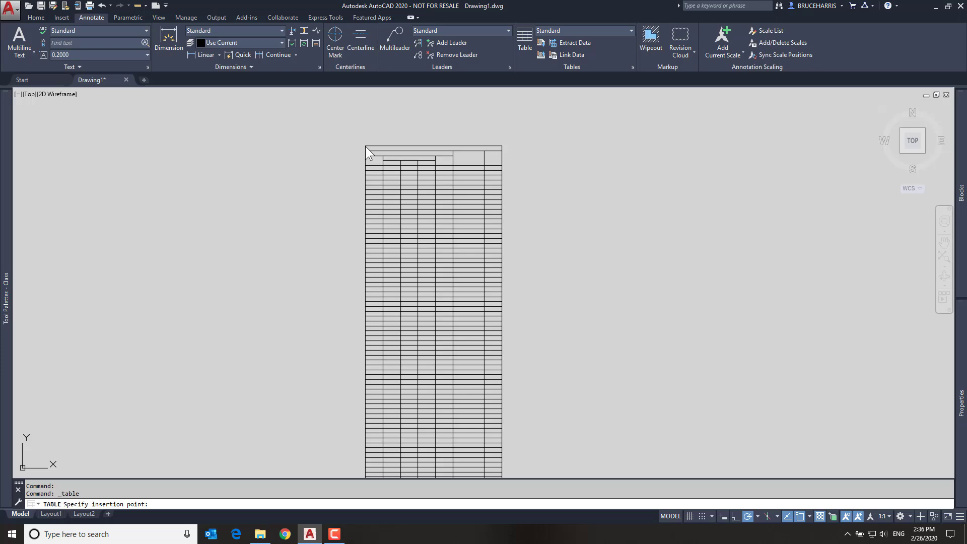
{"action": "left_click", "coordinate": [366, 147]}
{"action": "scroll", "coordinate": [363, 145], "scroll_direction": "up", "scroll_amount": 8}
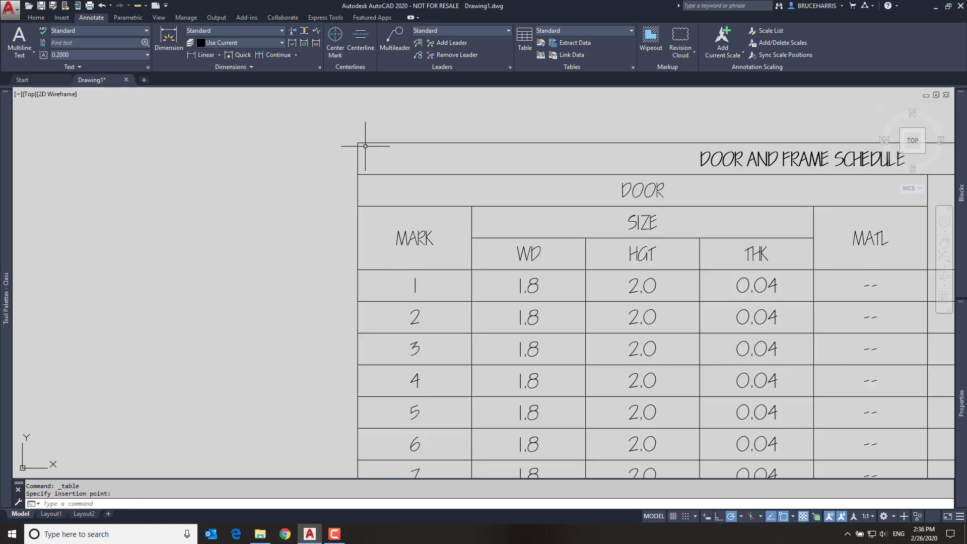
{"action": "middle_click_drag", "start_coordinate": [497, 222], "coordinate": [176, 207]}
{"action": "scroll", "coordinate": [176, 207], "scroll_direction": "down", "scroll_amount": 2}
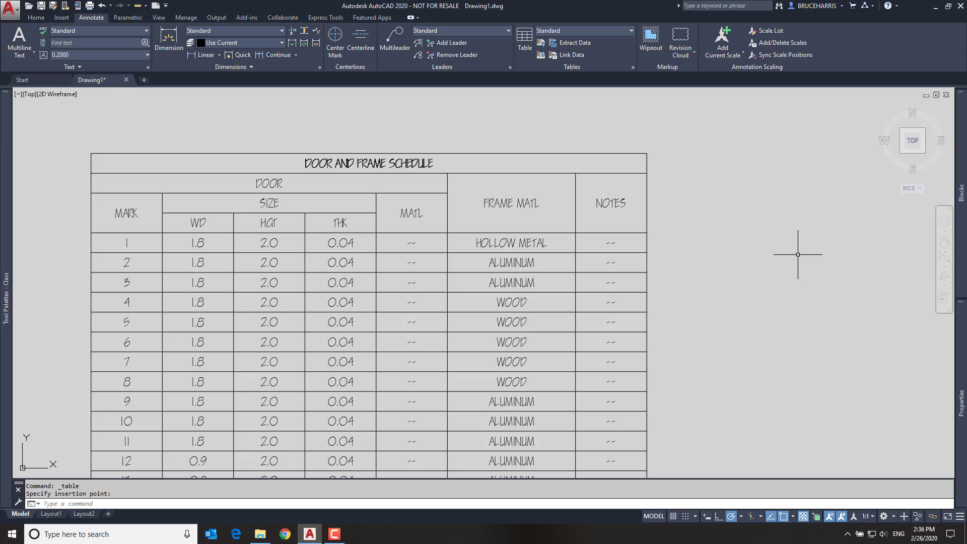
Step: Open Door Schedule.xls from its tutorial folder in File Explorer
{"action": "left_click", "coordinate": [799, 252]}
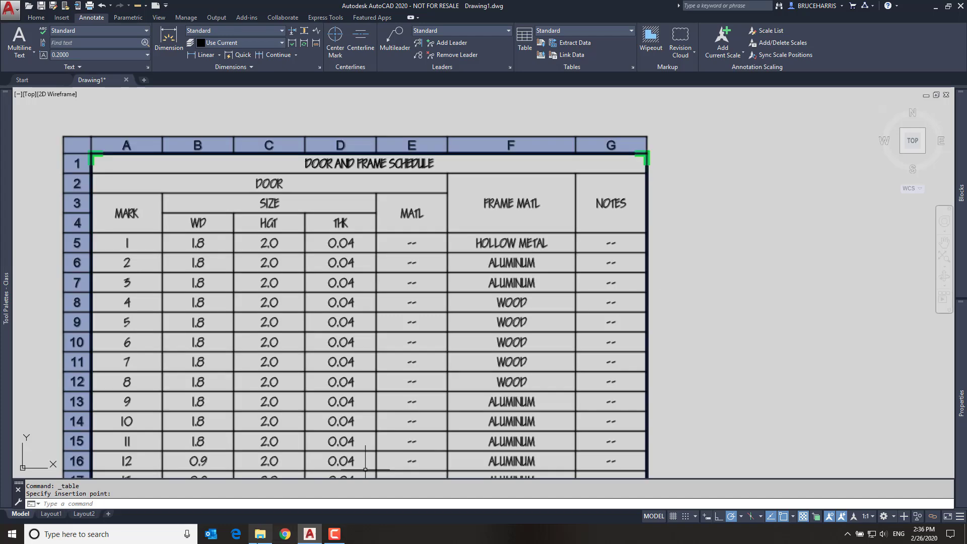
{"action": "left_click", "coordinate": [260, 533]}
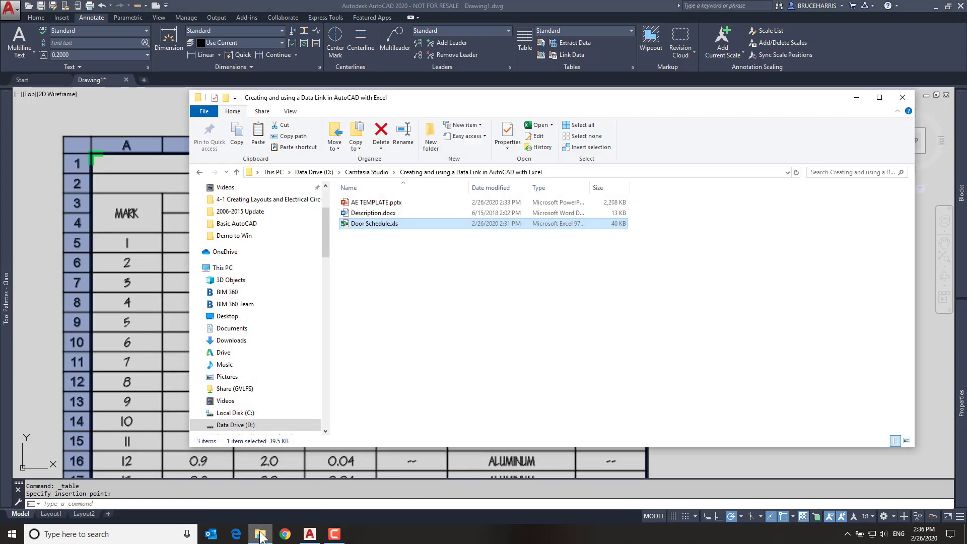
{"action": "double_click", "coordinate": [373, 223]}
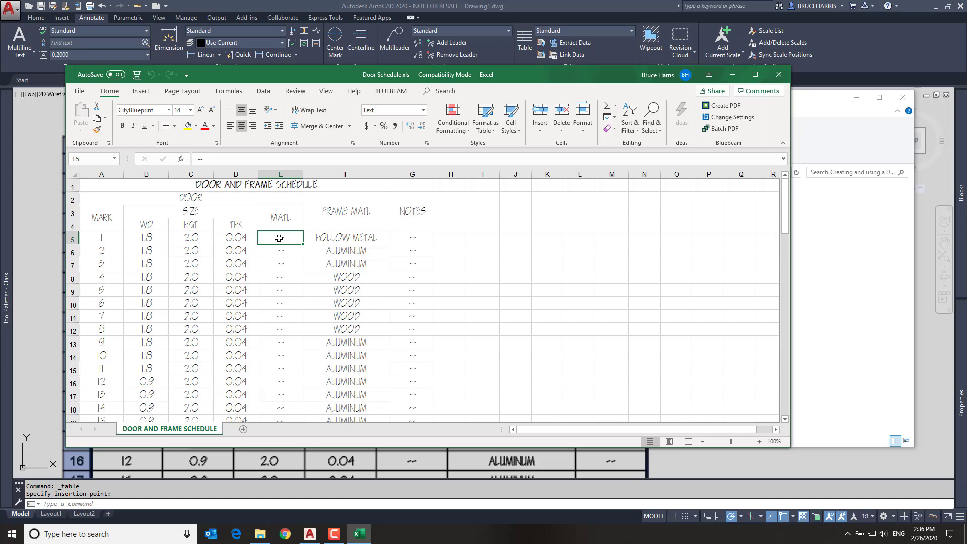
Step: Enter WOOD as door 1's MATL in cell E5, then save and close the workbook
{"action": "type", "text": "WOOD"}
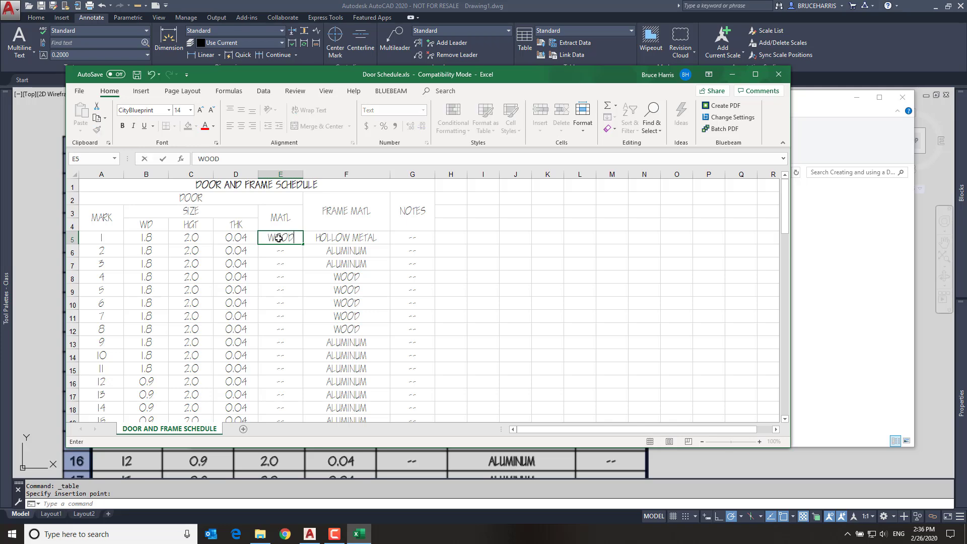
{"action": "left_click", "coordinate": [80, 92]}
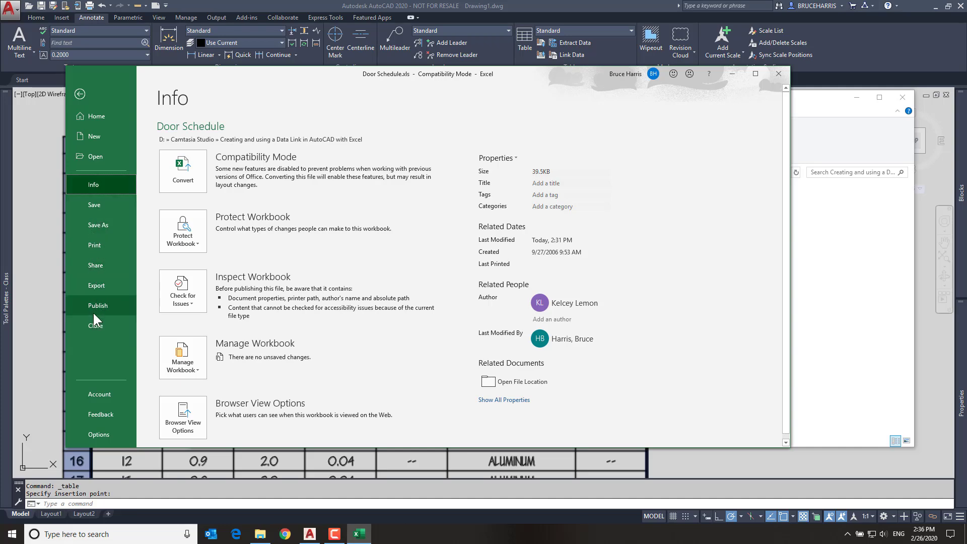
{"action": "left_click", "coordinate": [94, 325]}
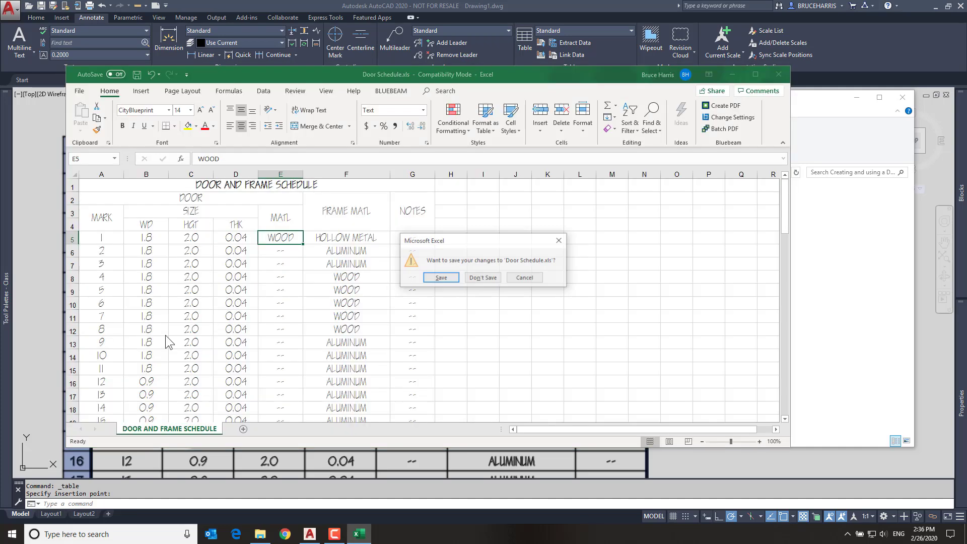
{"action": "left_click", "coordinate": [441, 278]}
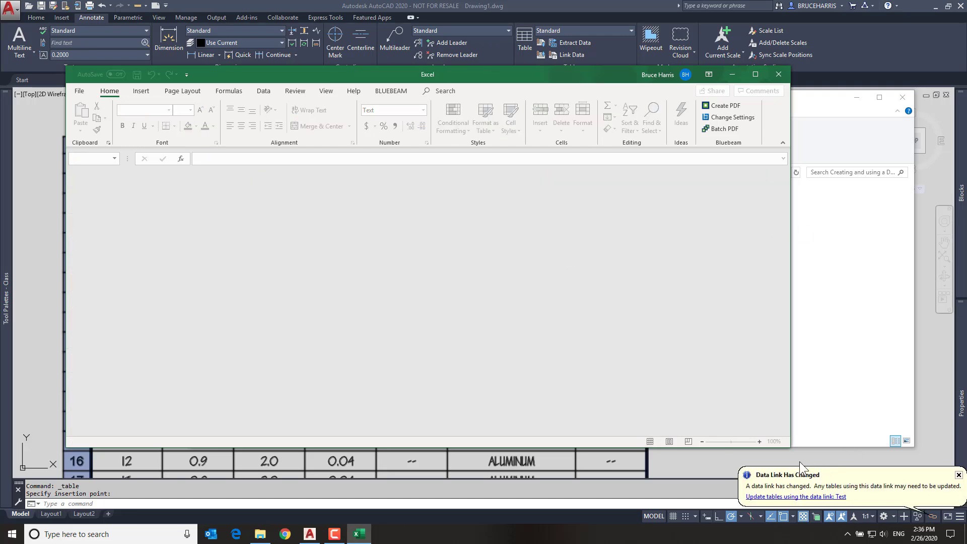
Step: Back in AutoCAD, update tables from the Test data link so mark 1 shows WOOD
{"action": "left_click", "coordinate": [699, 460]}
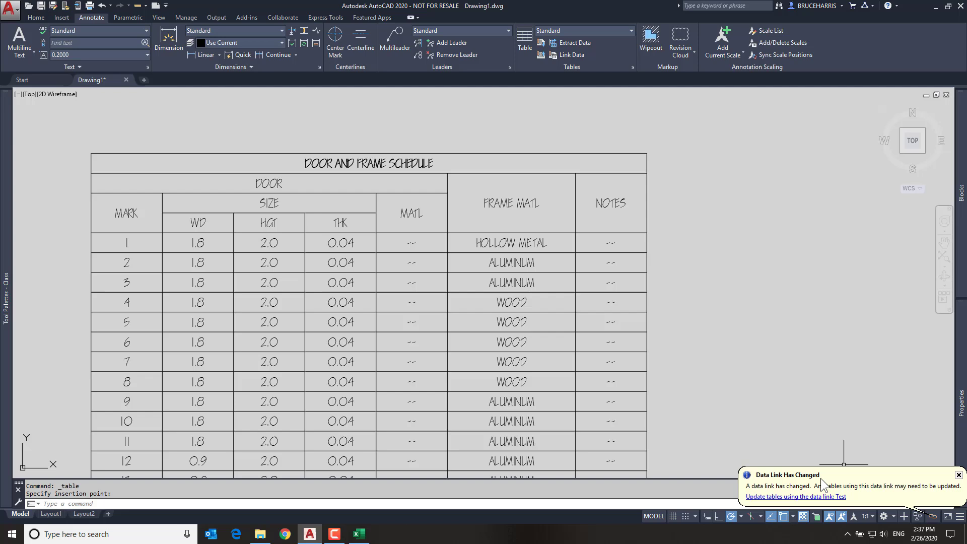
{"action": "left_click", "coordinate": [769, 499]}
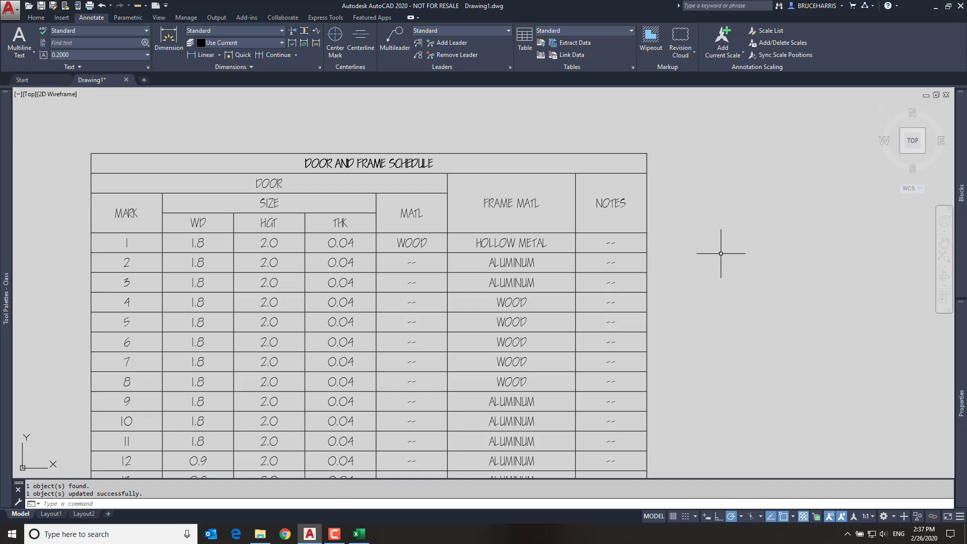
Step: Show the status-bar Data Link menu with Data Links and Update All Data Links
{"action": "right_click", "coordinate": [932, 513]}
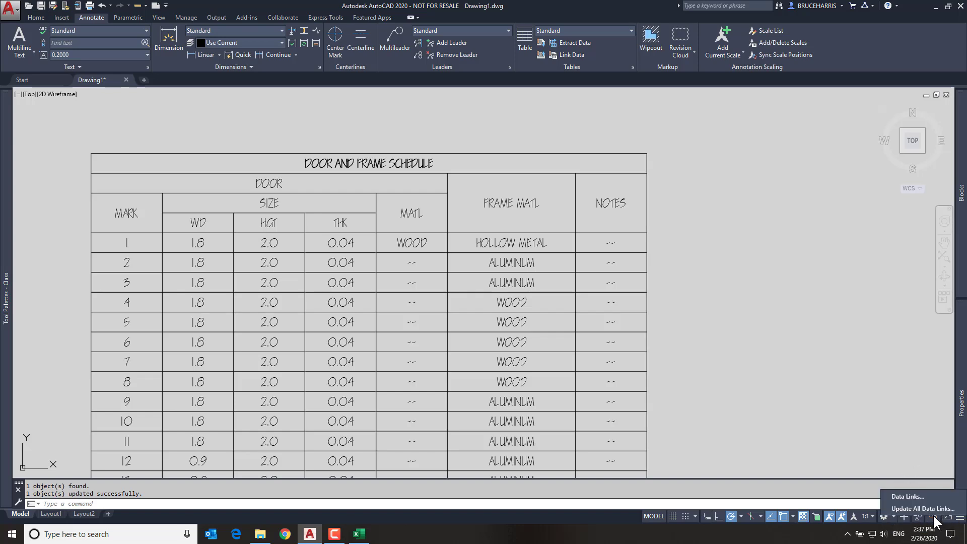